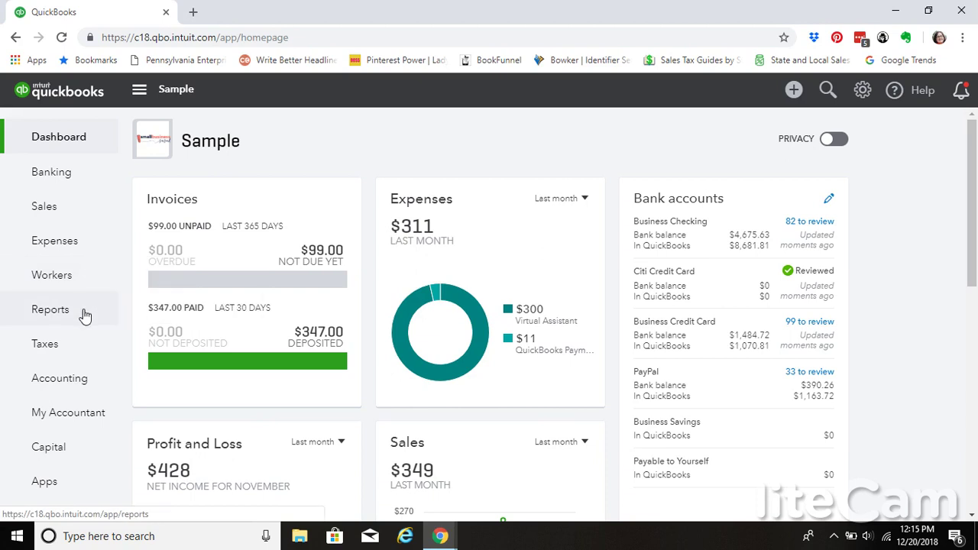
Open the Balance Sheet report from the Reports list.
click(50, 310)
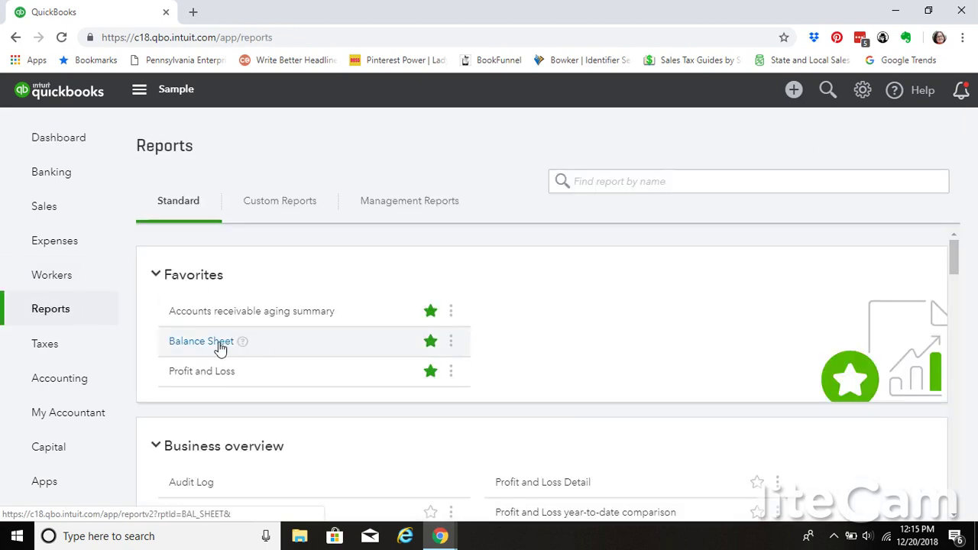
click(219, 345)
scroll(218, 349, down, 5)
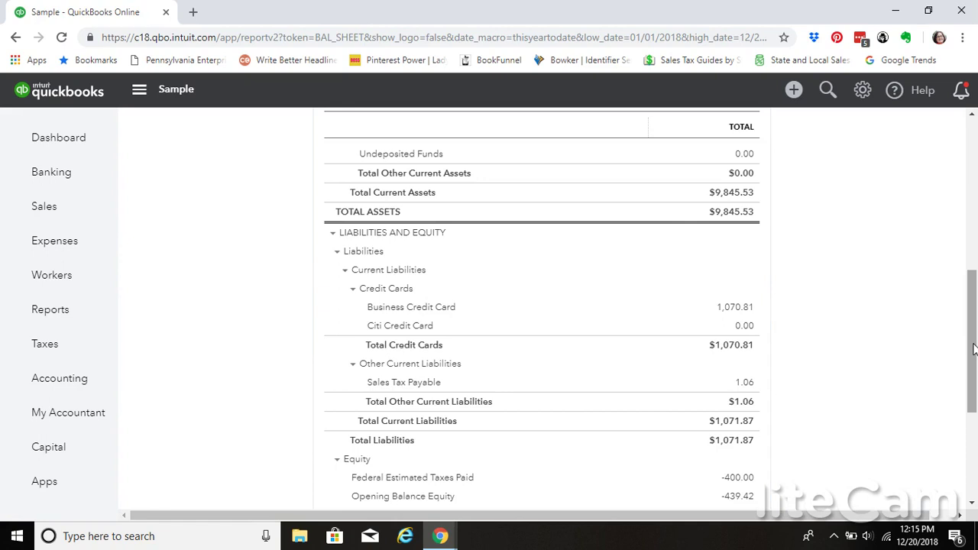
drag(974, 349, 974, 197)
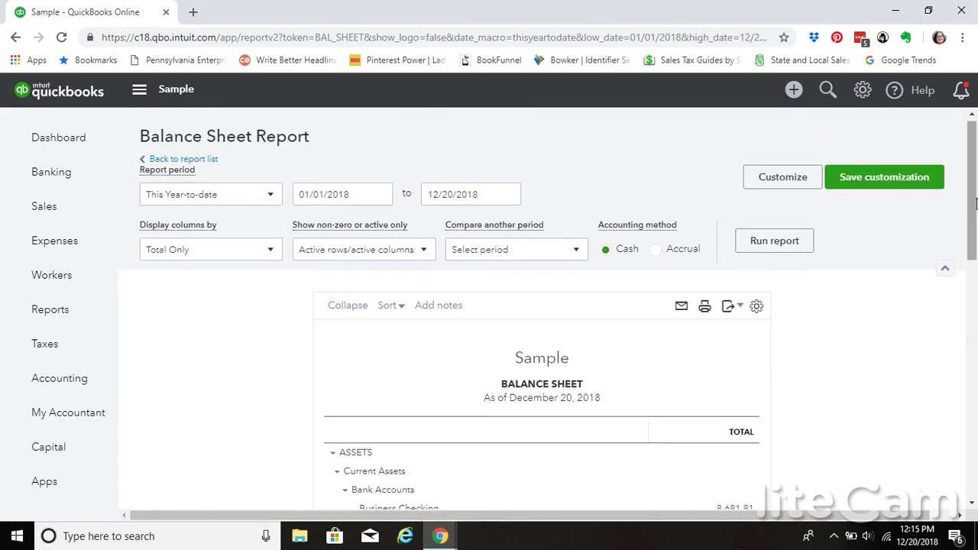
Set the Balance Sheet end date to June 30, 2018.
click(509, 197)
click(438, 232)
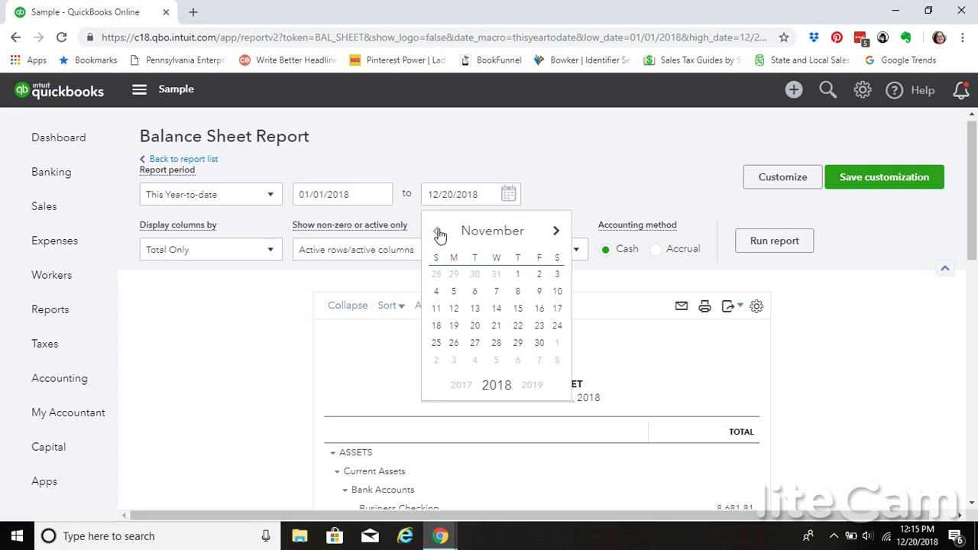
click(438, 233)
click(438, 232)
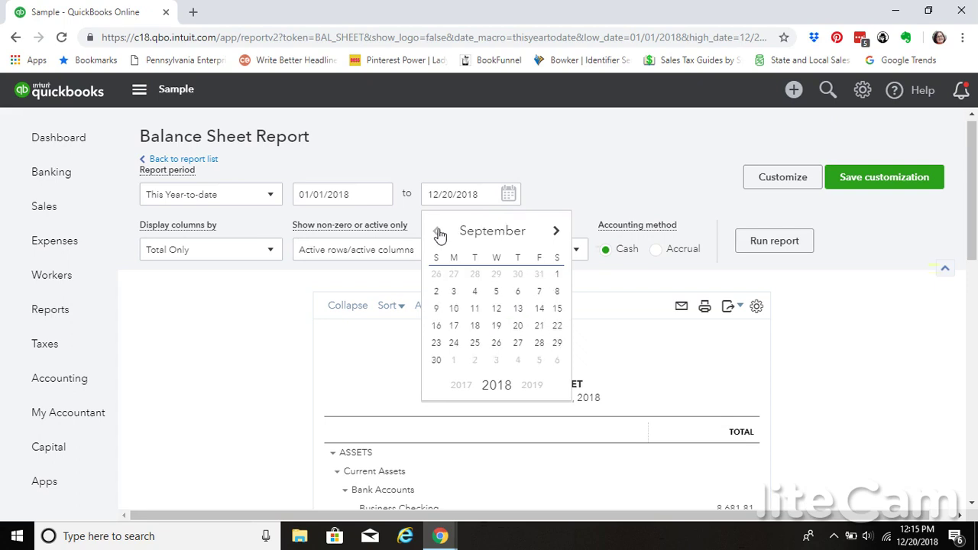
click(438, 232)
click(438, 232)
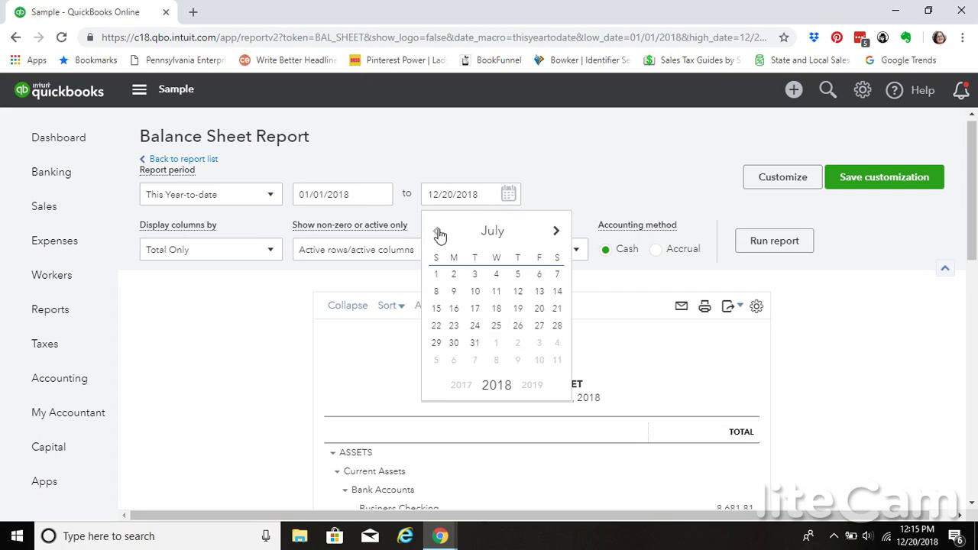
click(438, 232)
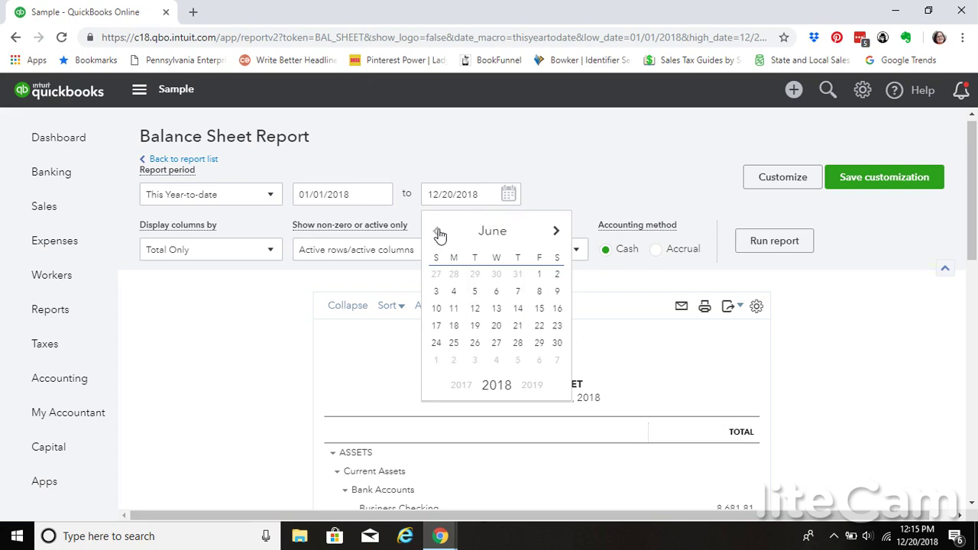
click(557, 344)
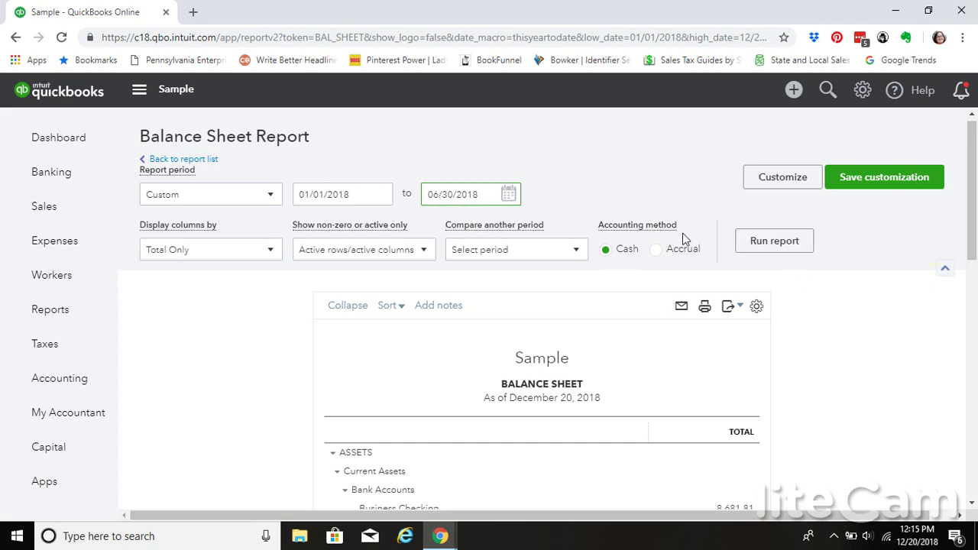
click(764, 241)
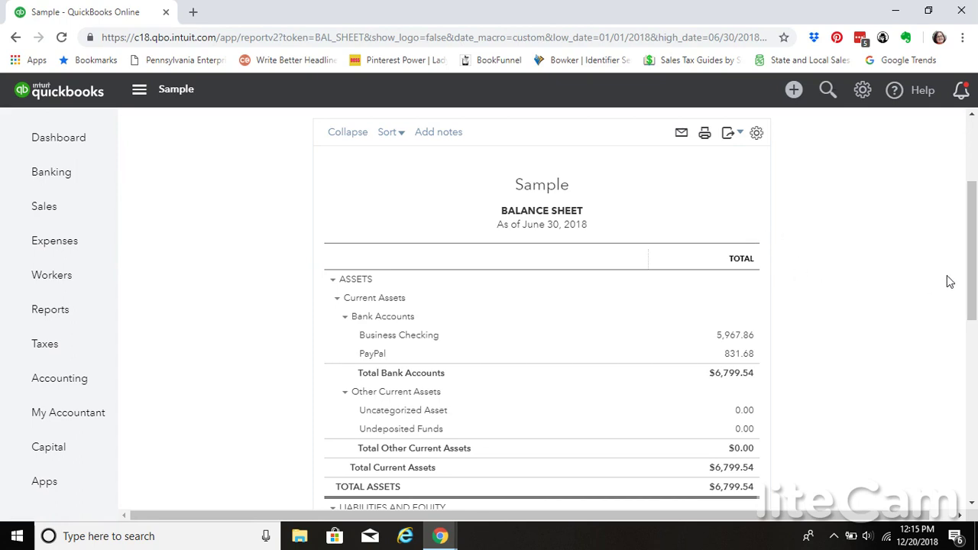
drag(974, 209, 975, 276)
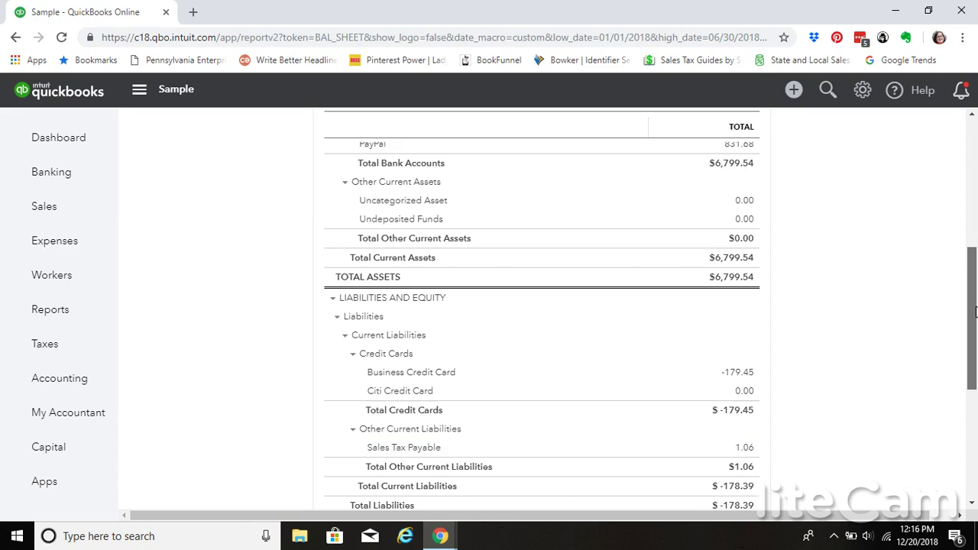
drag(976, 319, 975, 331)
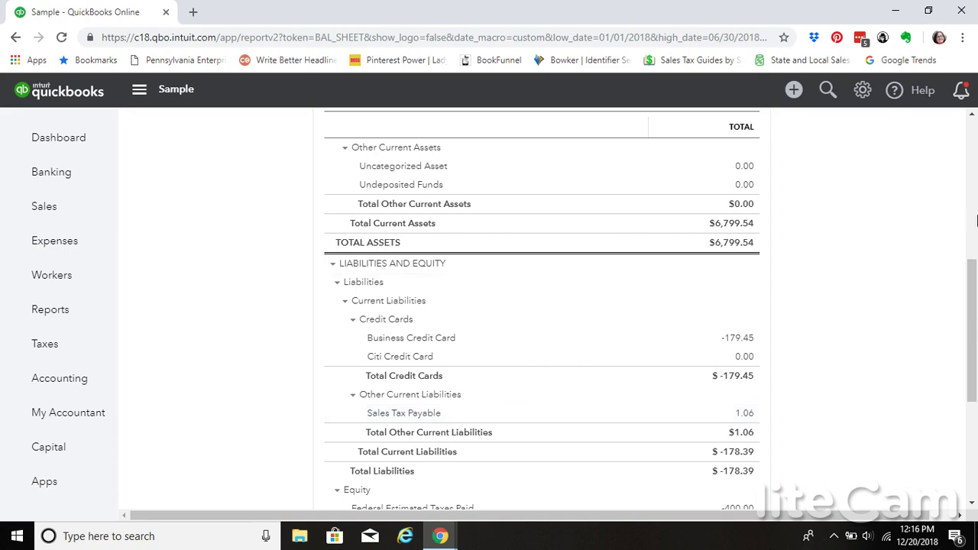
Start a new check with Pennsylvania Department of Revenue as the payee.
click(805, 102)
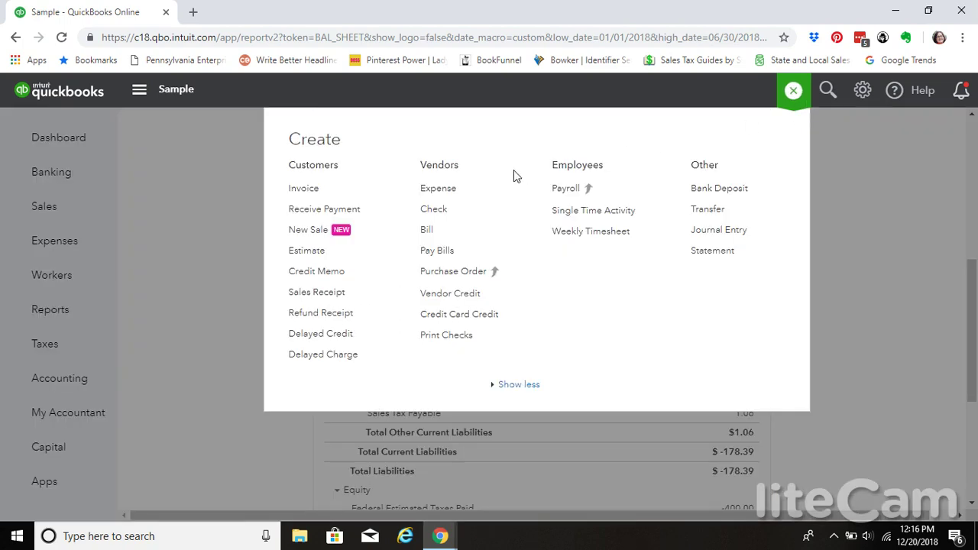
click(444, 216)
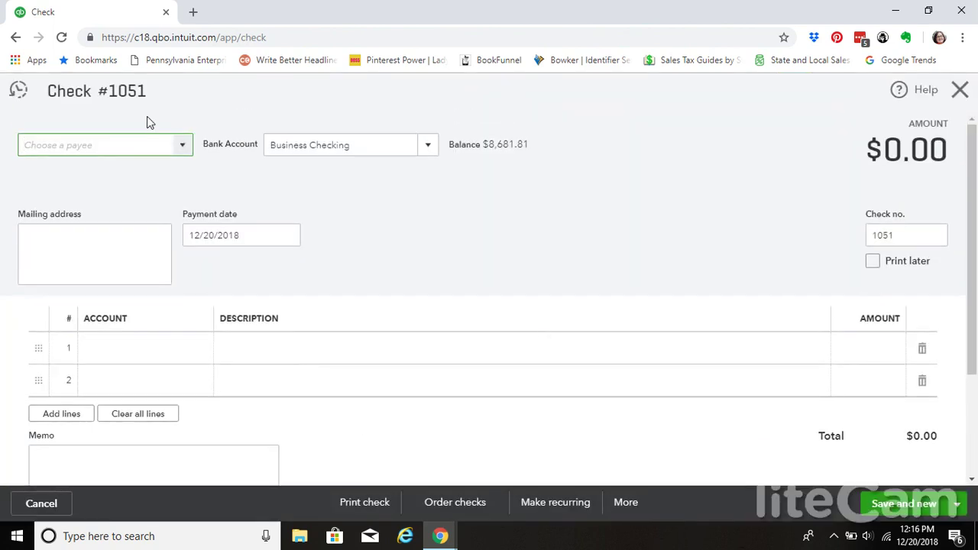
text(Pennsylvania Department of Reve)
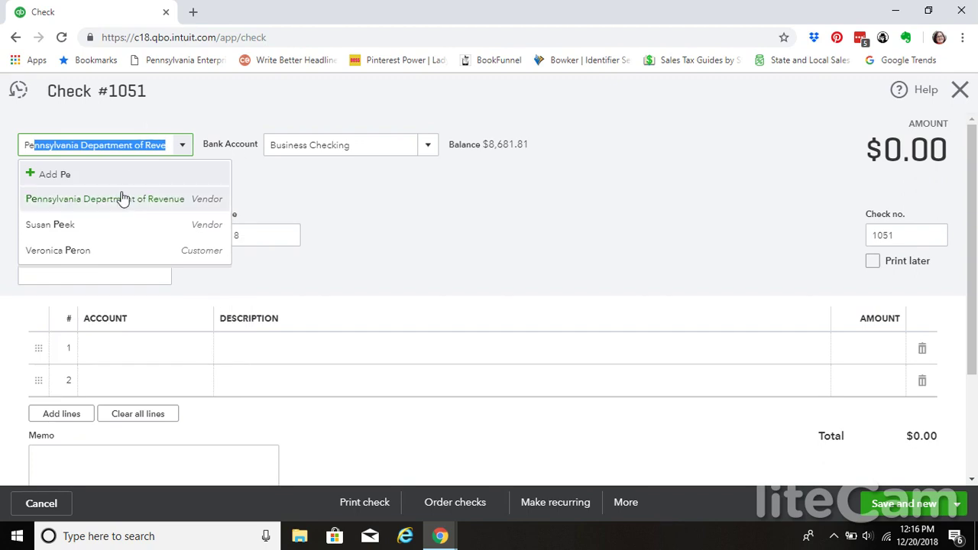
click(120, 199)
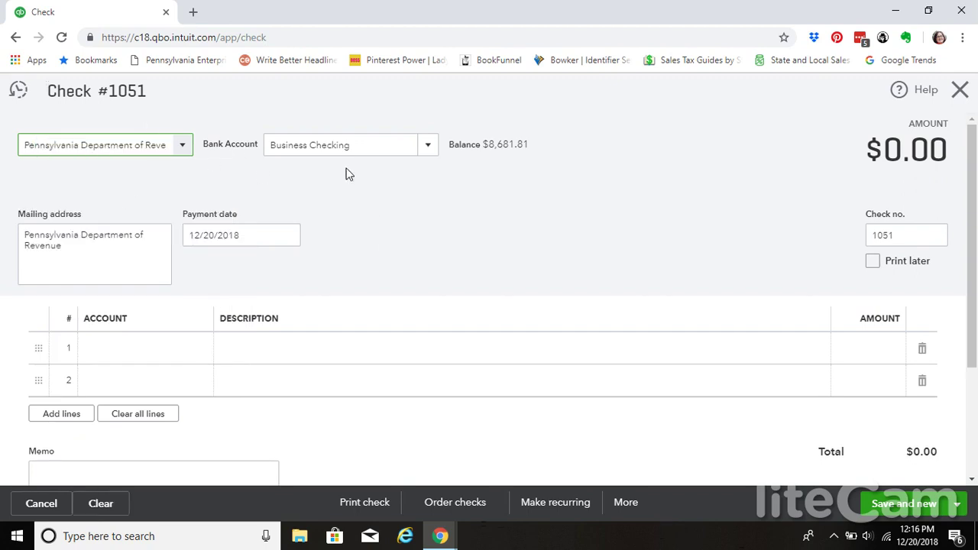
Set the check's payment date to 07/17/2018.
click(288, 236)
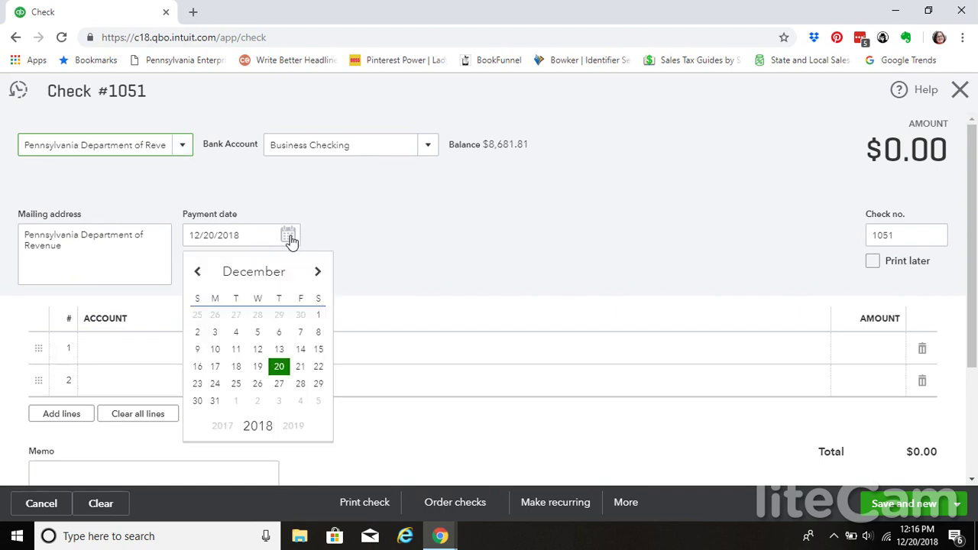
click(198, 275)
click(197, 276)
click(197, 275)
click(197, 275)
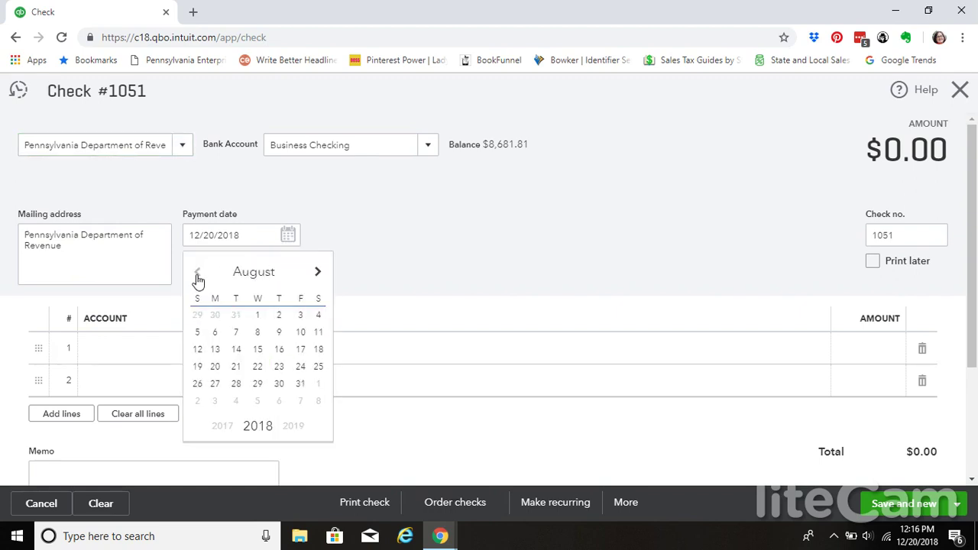
click(197, 275)
click(198, 275)
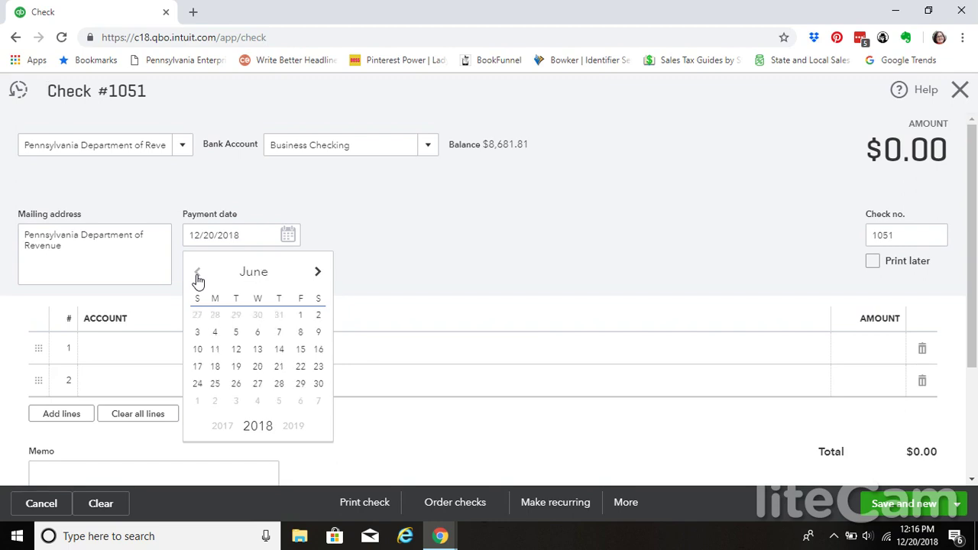
click(317, 277)
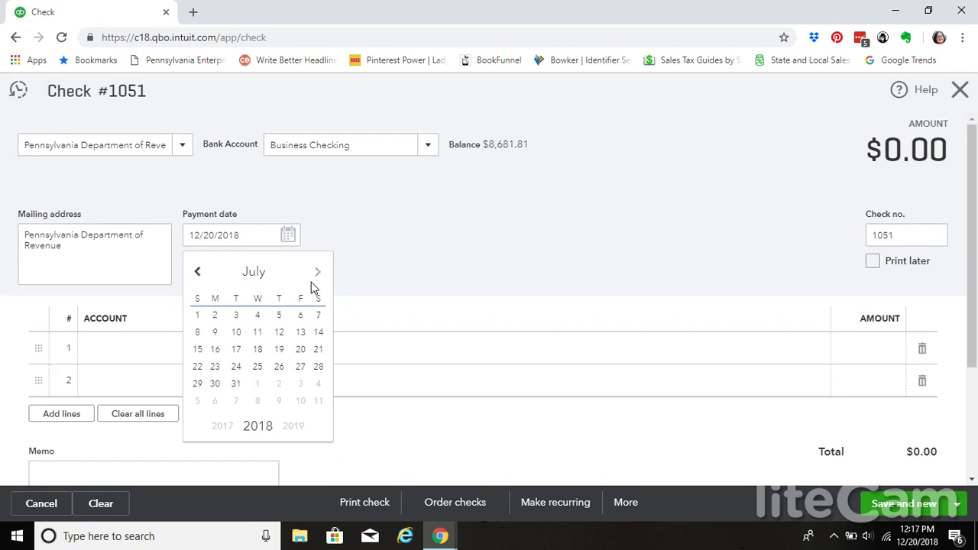
click(238, 350)
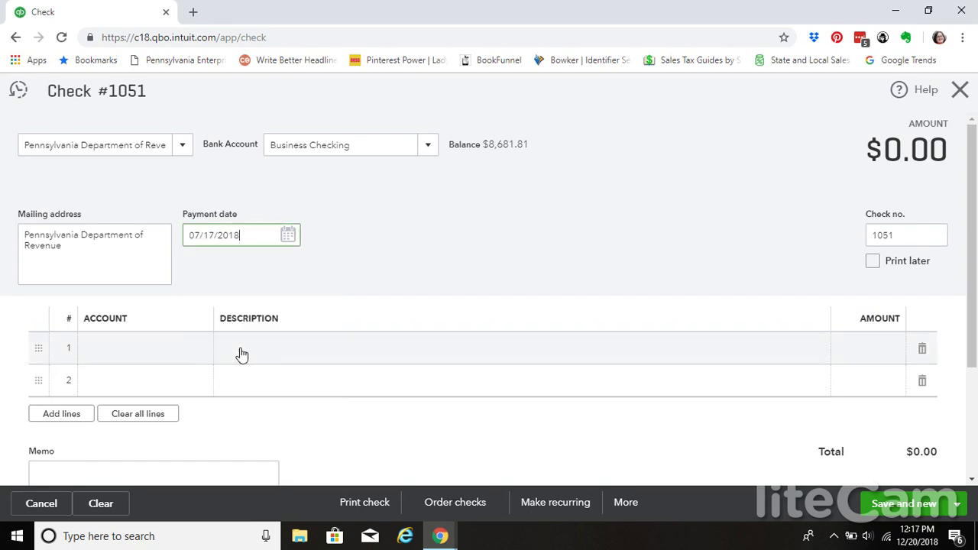
click(206, 353)
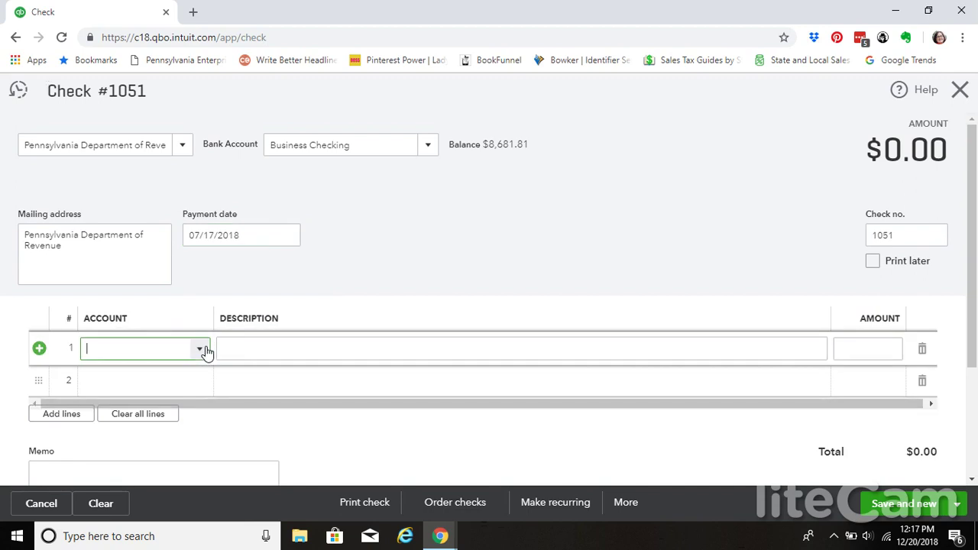
Code the check line to Sales Tax Payable for 1.06, then save and close it.
text(sa)
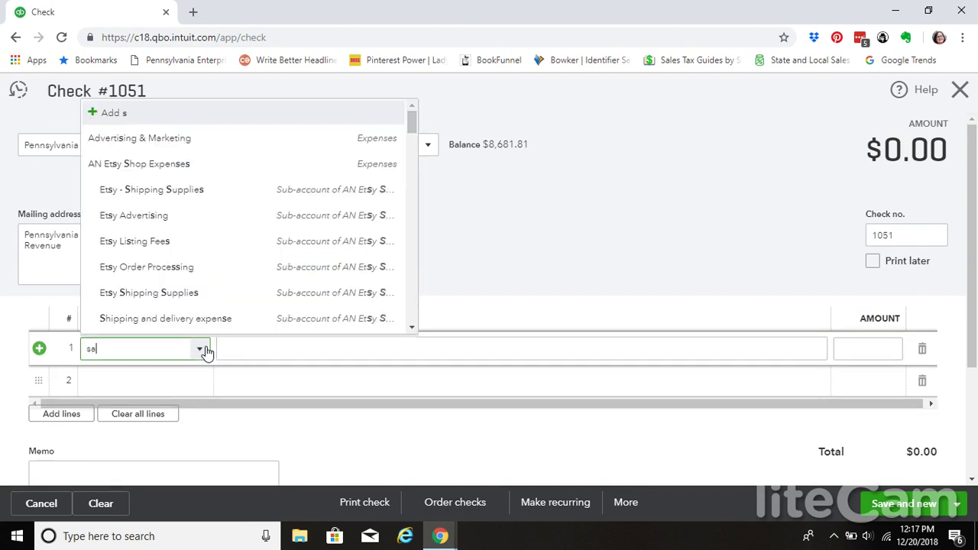
text(les)
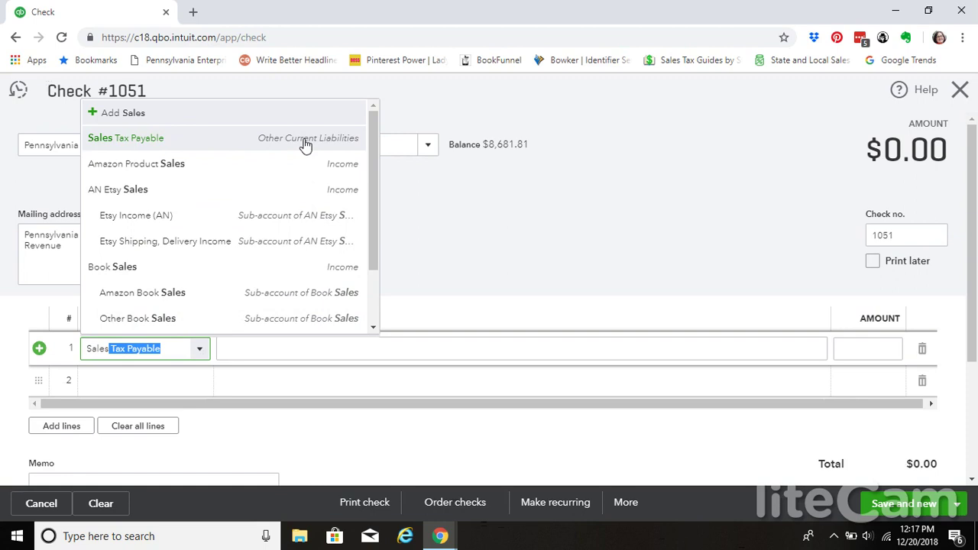
click(217, 145)
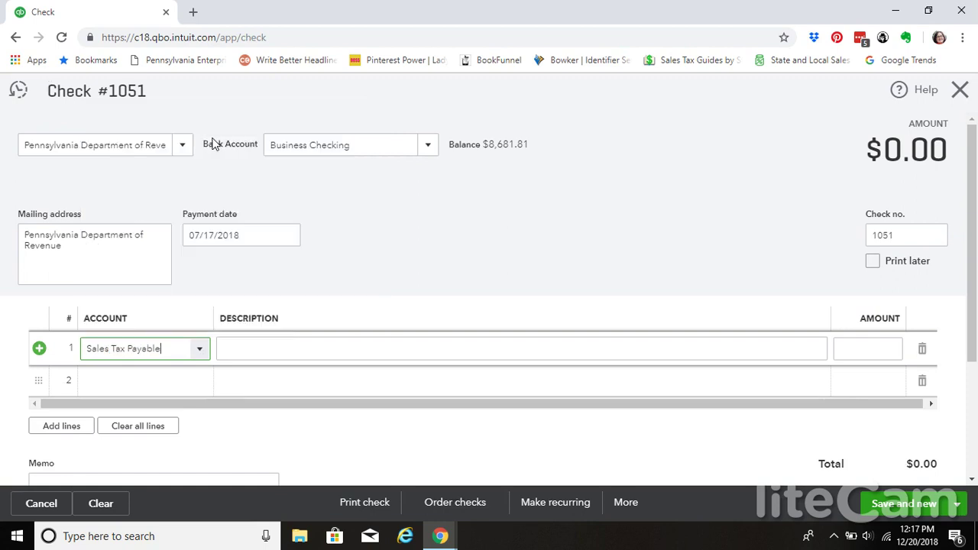
click(893, 349)
text(1.06)
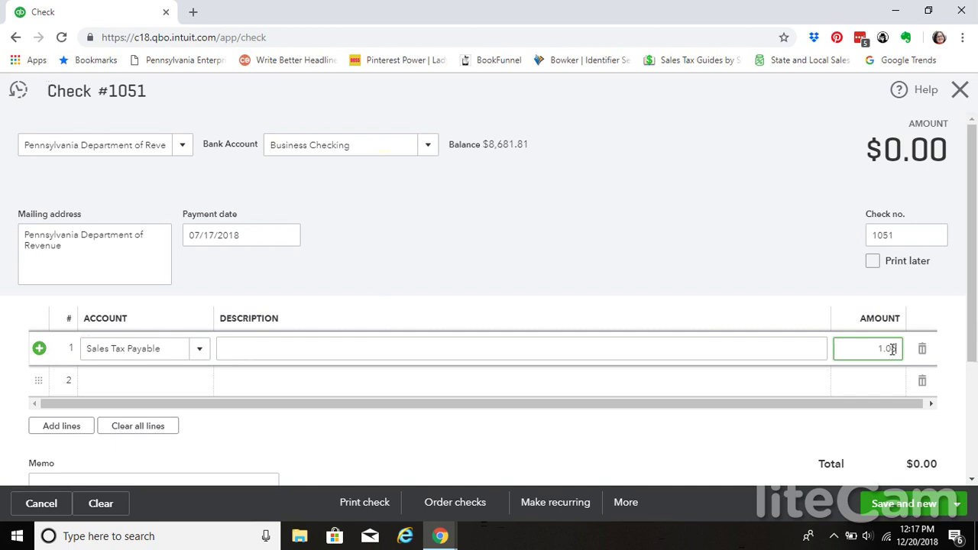
click(956, 505)
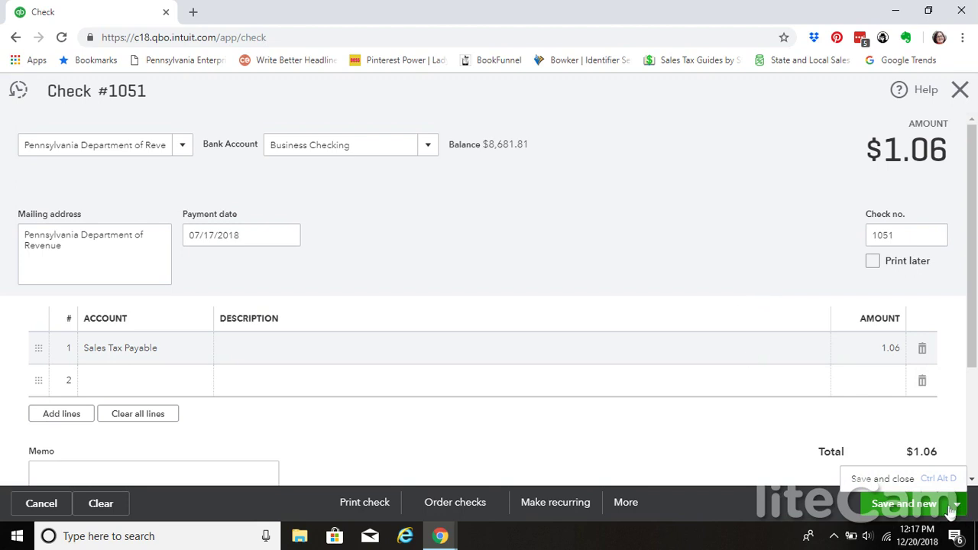
click(891, 481)
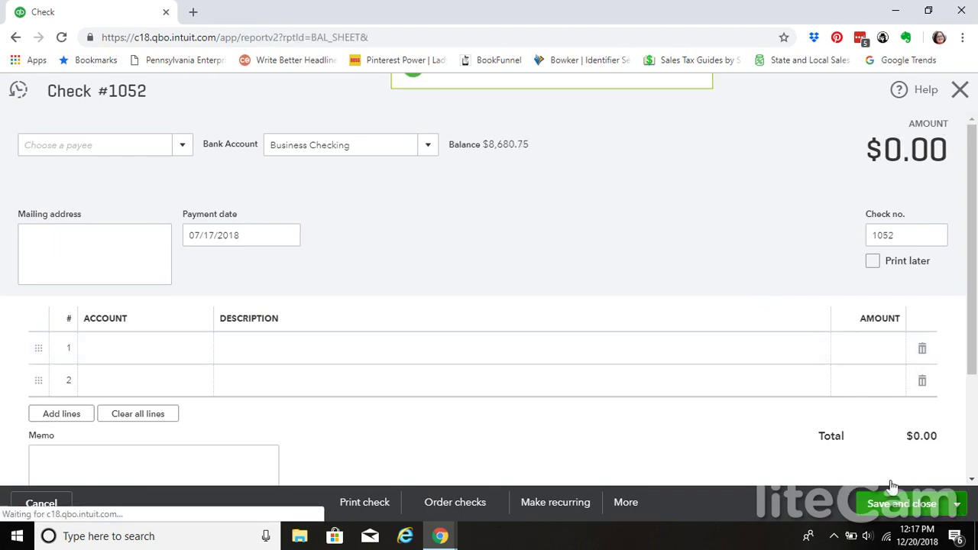
Scroll the Balance Sheet to confirm Sales Tax Payable now reads 0.00.
scroll(958, 349, down, 2)
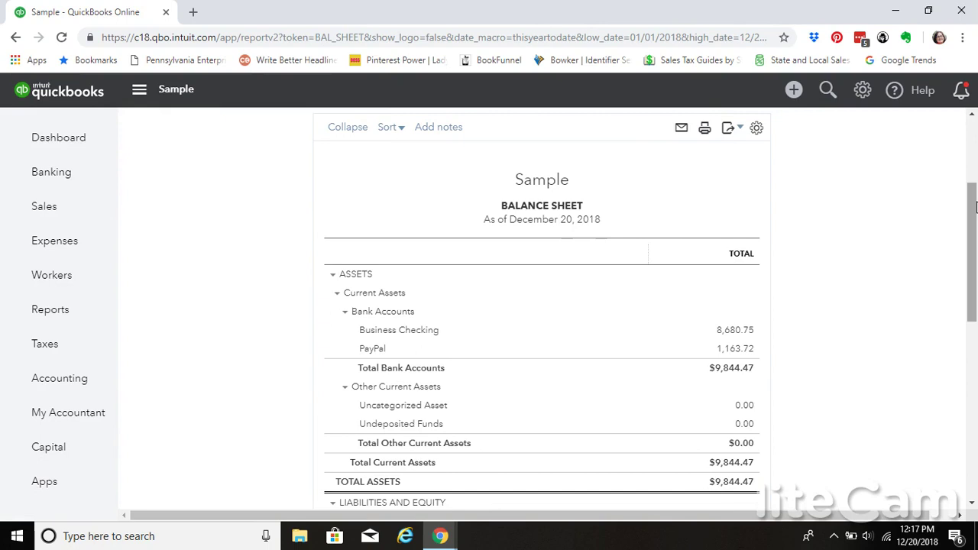
drag(976, 206, 974, 288)
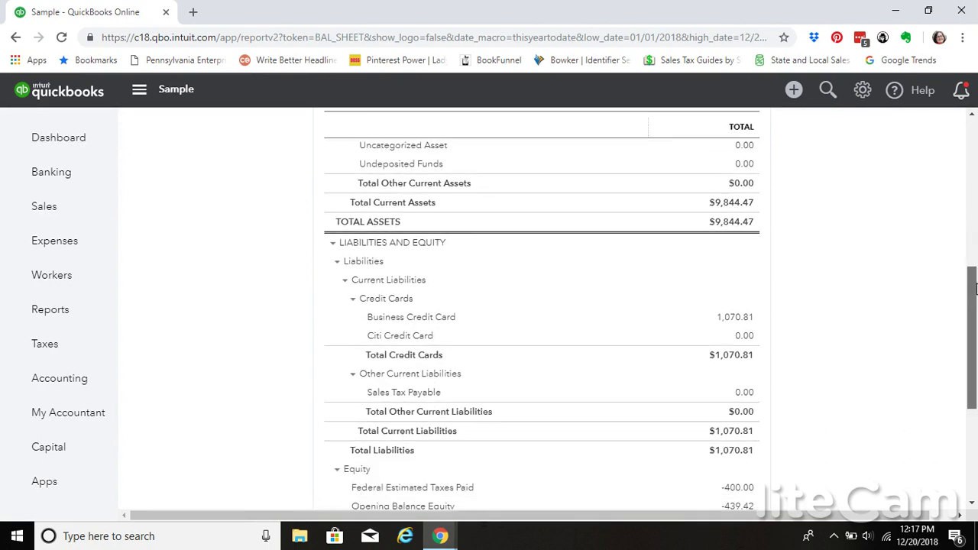
Drill into Sales Tax Payable and review its transactions running down to 0.00.
click(745, 394)
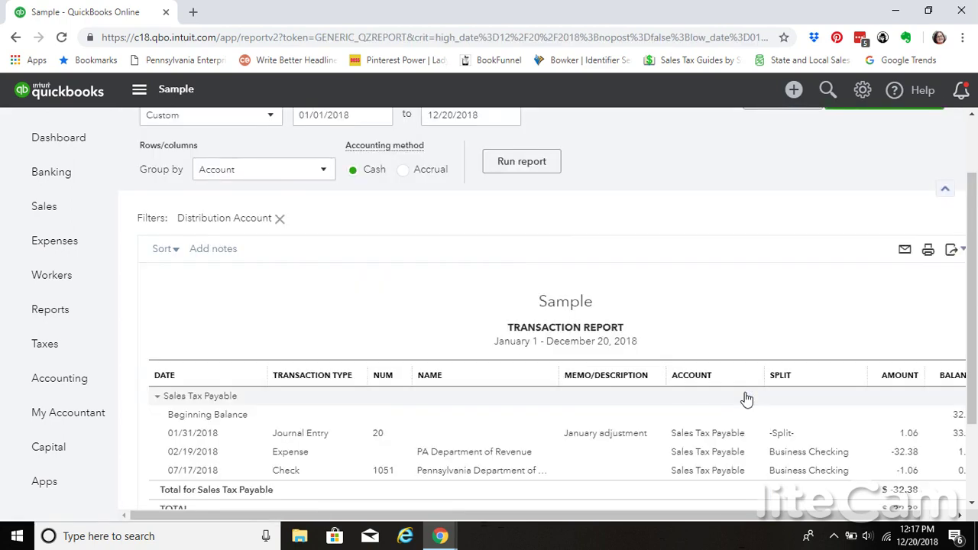
scroll(743, 398, down, 1)
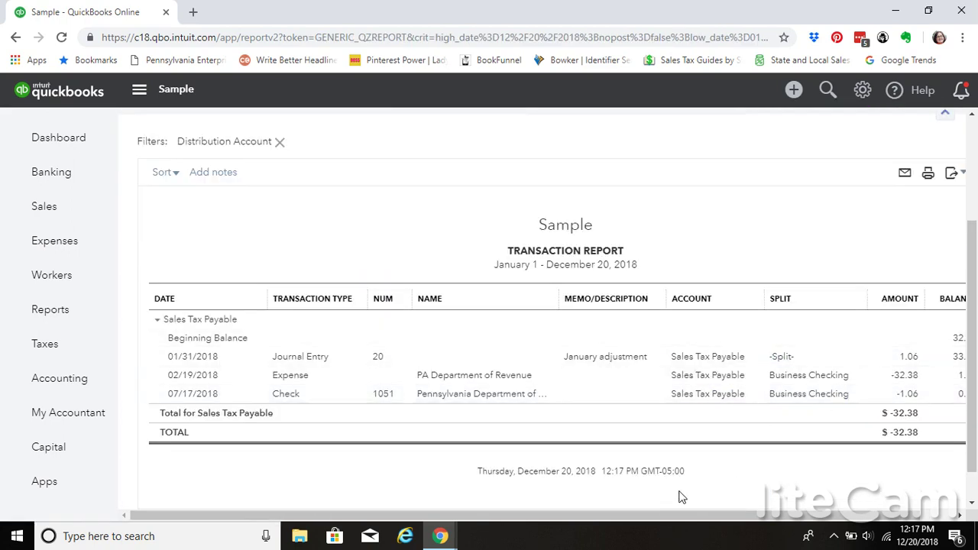
drag(665, 517, 707, 514)
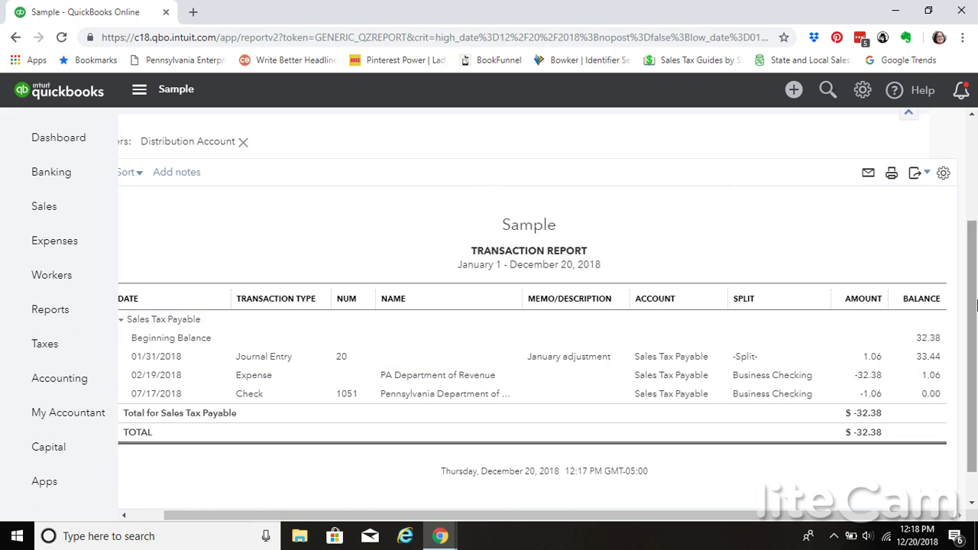
drag(975, 319, 976, 218)
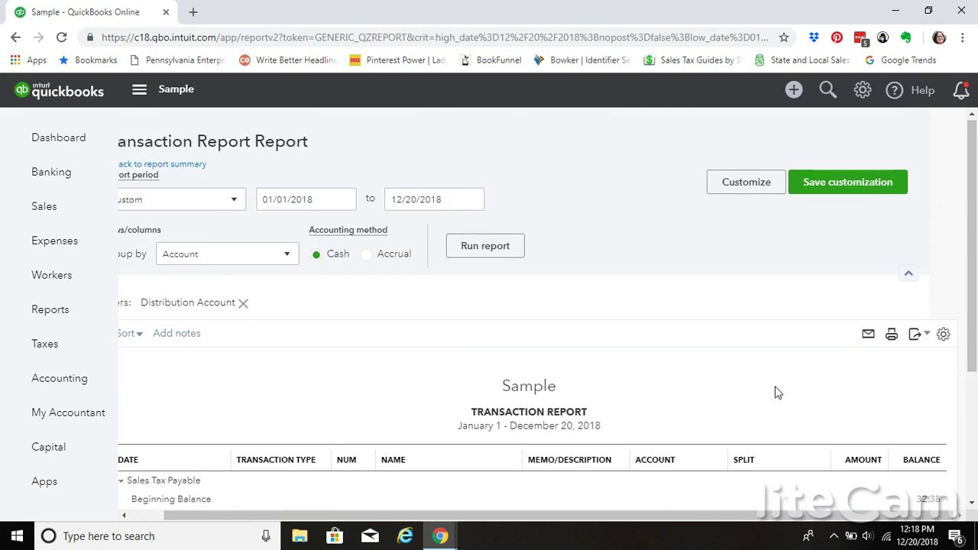
drag(650, 526, 536, 497)
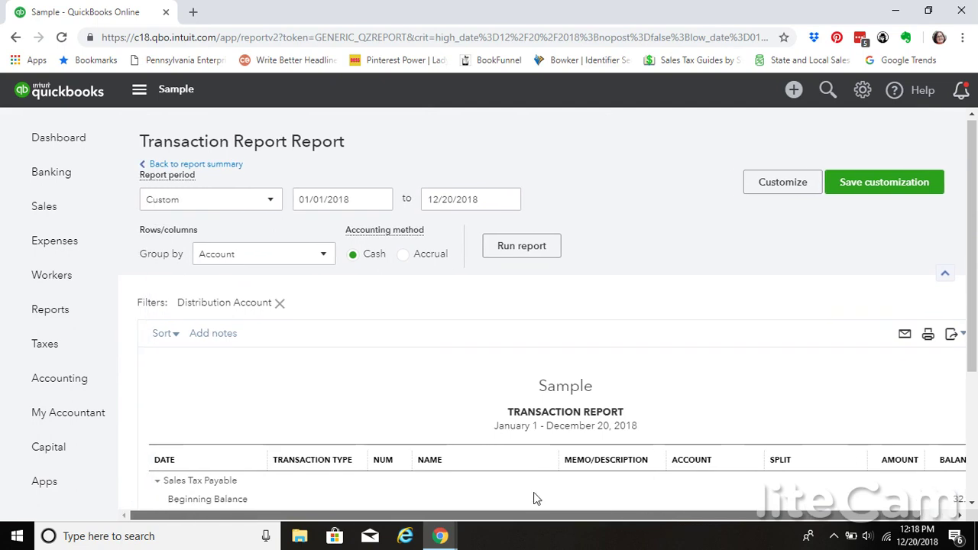
Return to the Balance Sheet summary and view Liabilities with Sales Tax Payable at 0.00.
click(216, 168)
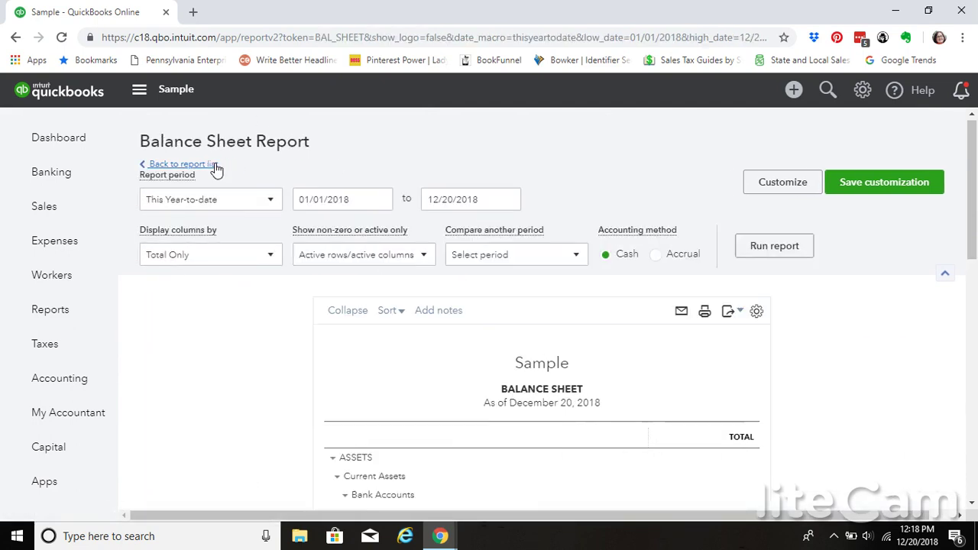
scroll(215, 169, down, 5)
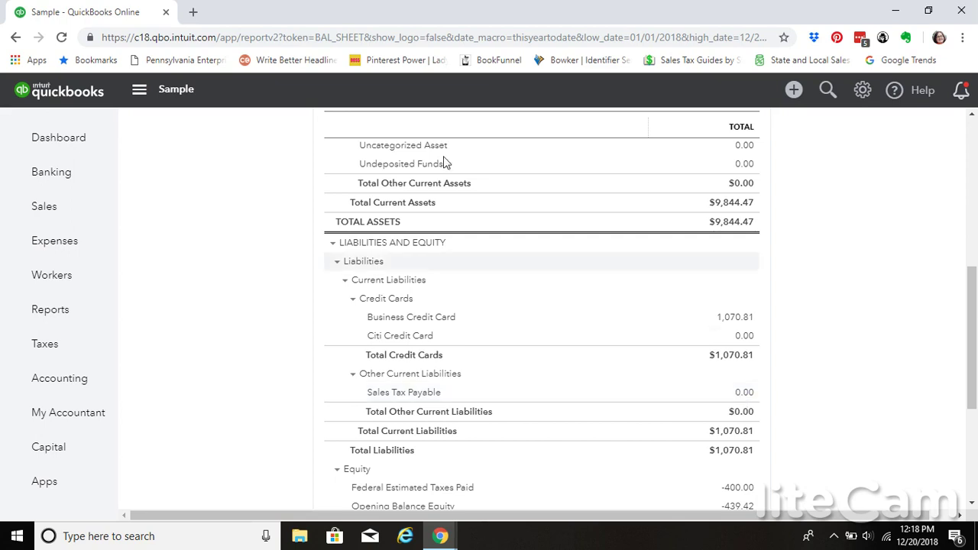
Categorize the 12/14 Printful $12.67 bank charge as Sales Tax Payable.
click(86, 179)
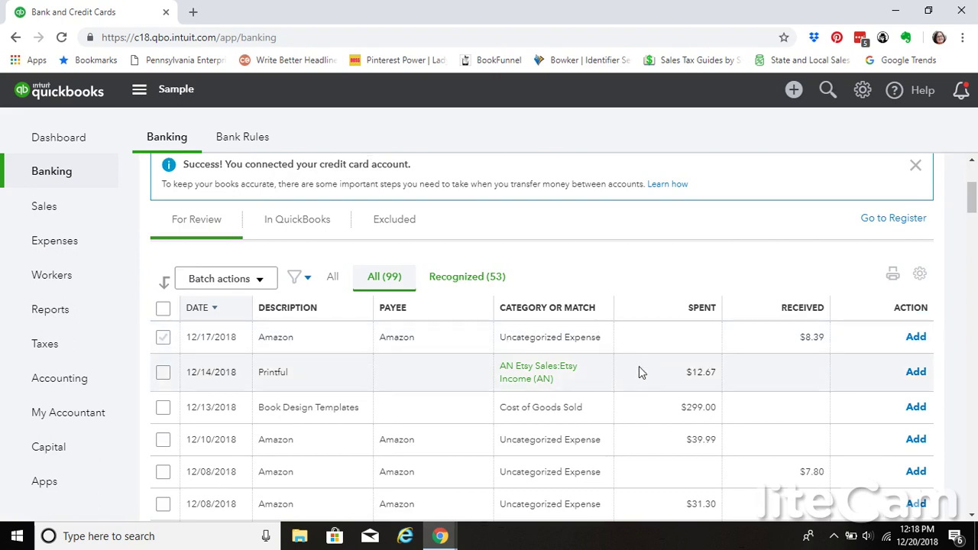
click(601, 382)
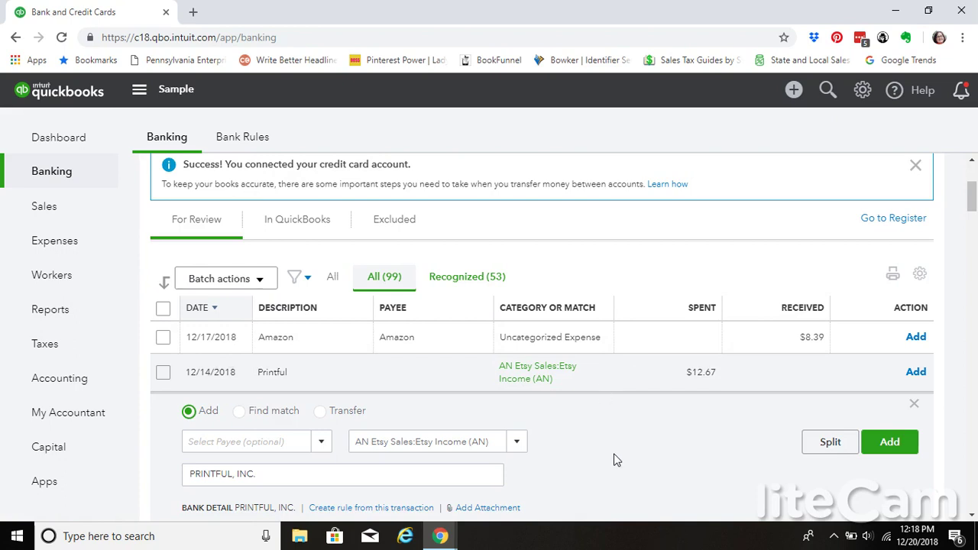
click(518, 443)
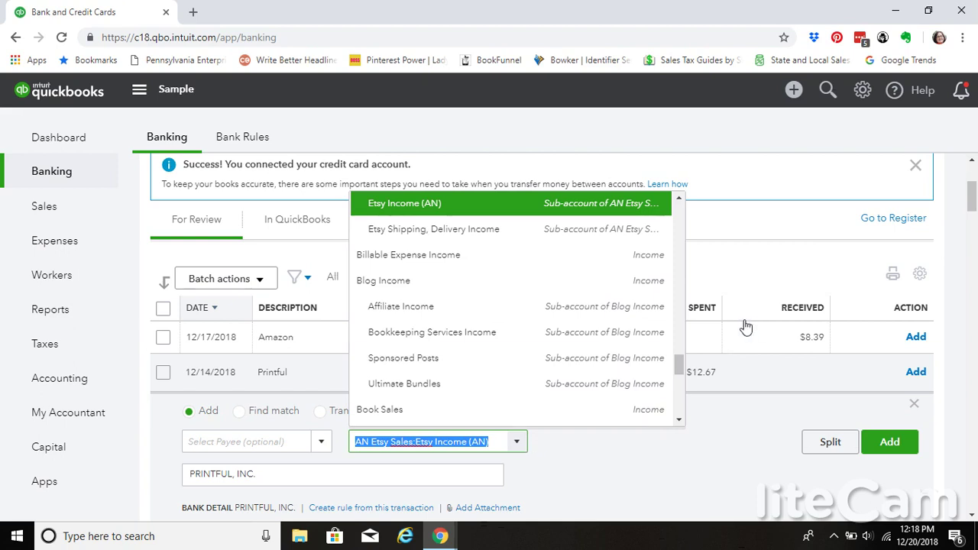
drag(681, 362, 681, 293)
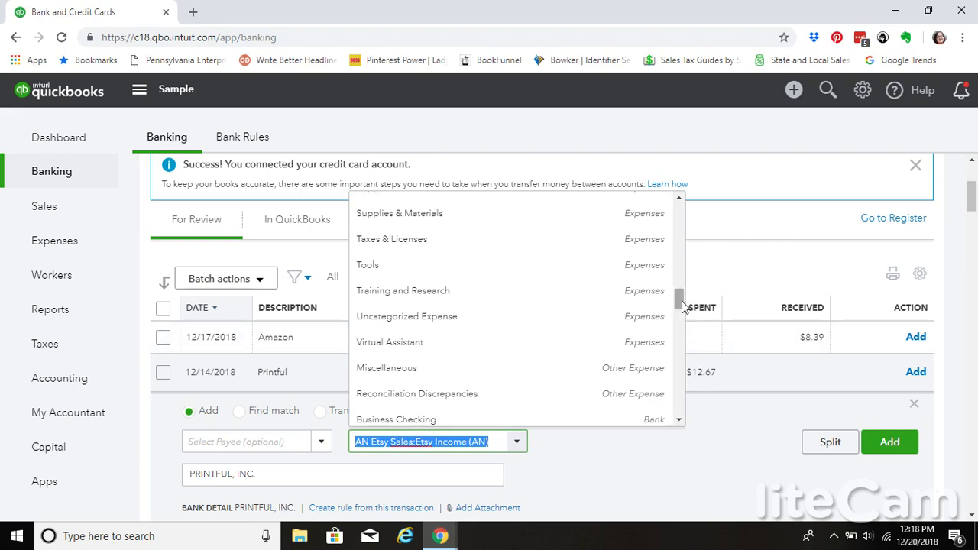
drag(682, 306, 678, 334)
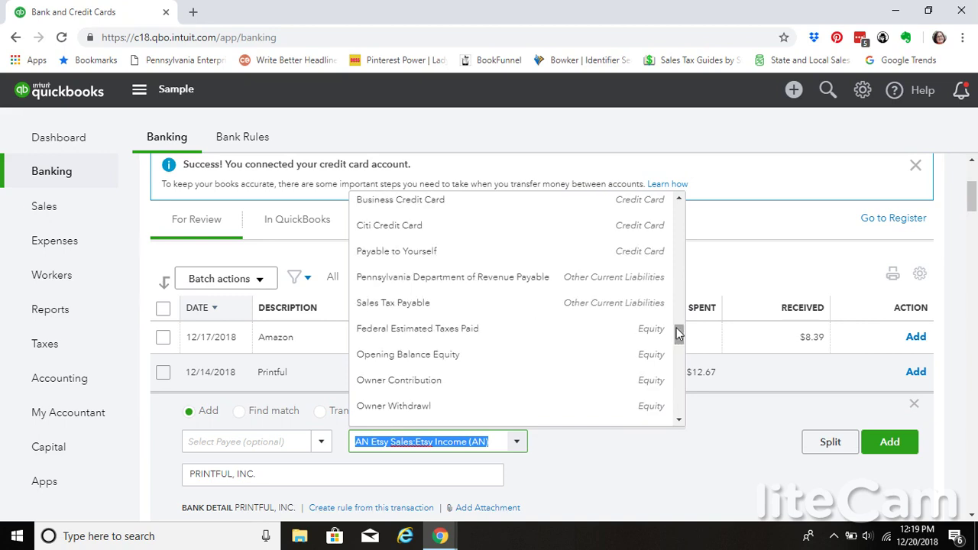
click(468, 306)
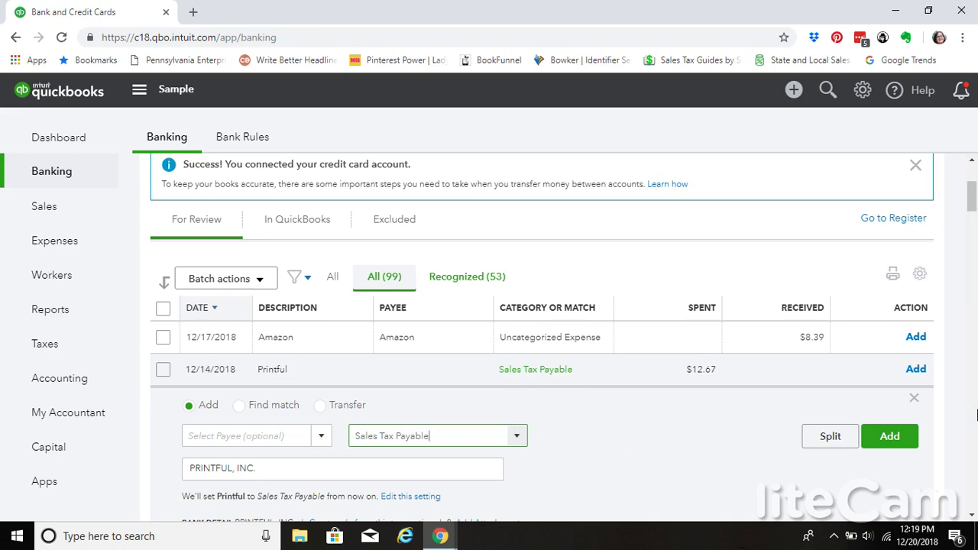
click(914, 399)
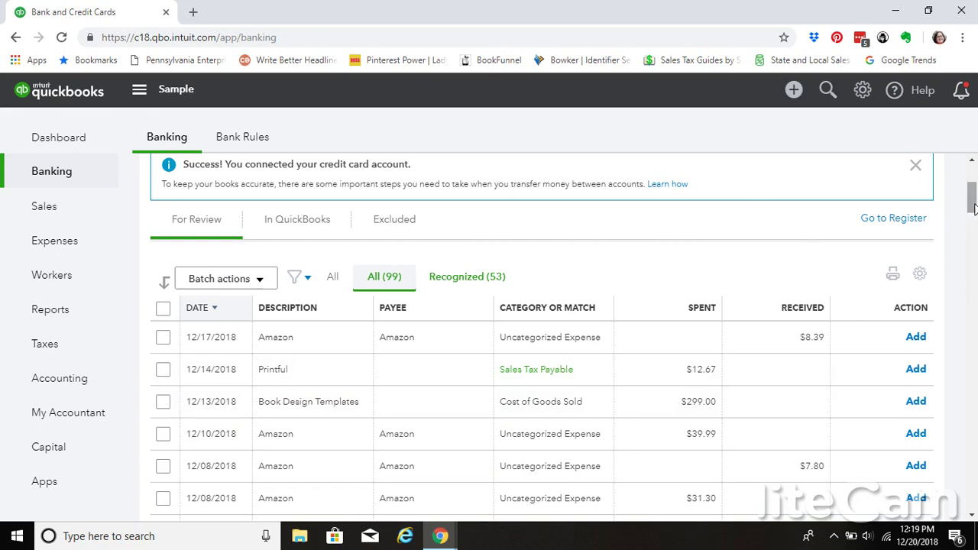
drag(974, 201, 974, 275)
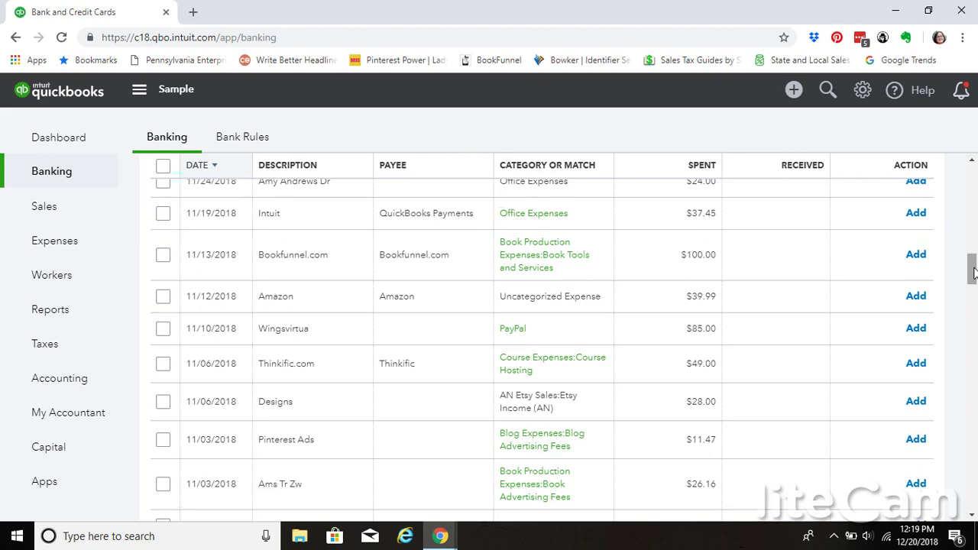
drag(974, 279, 976, 328)
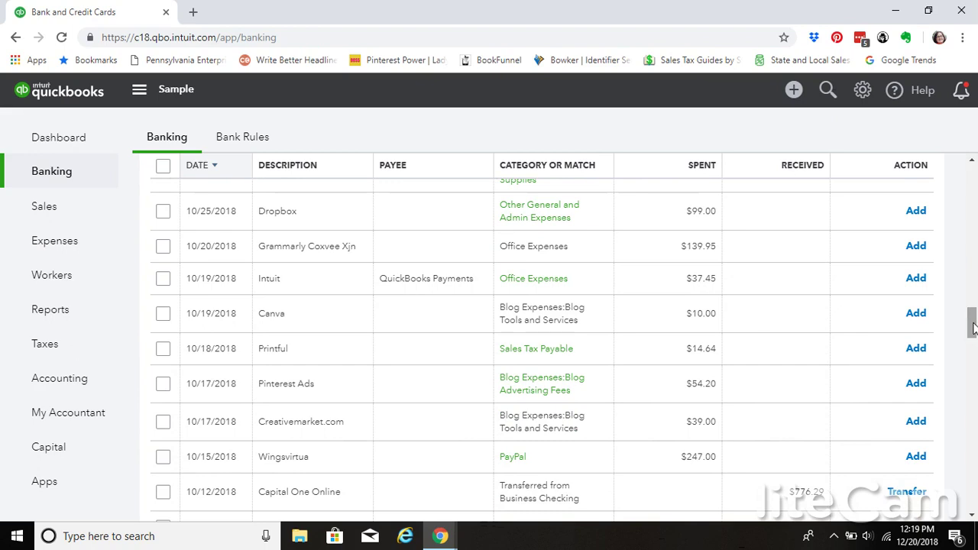
drag(974, 327, 975, 382)
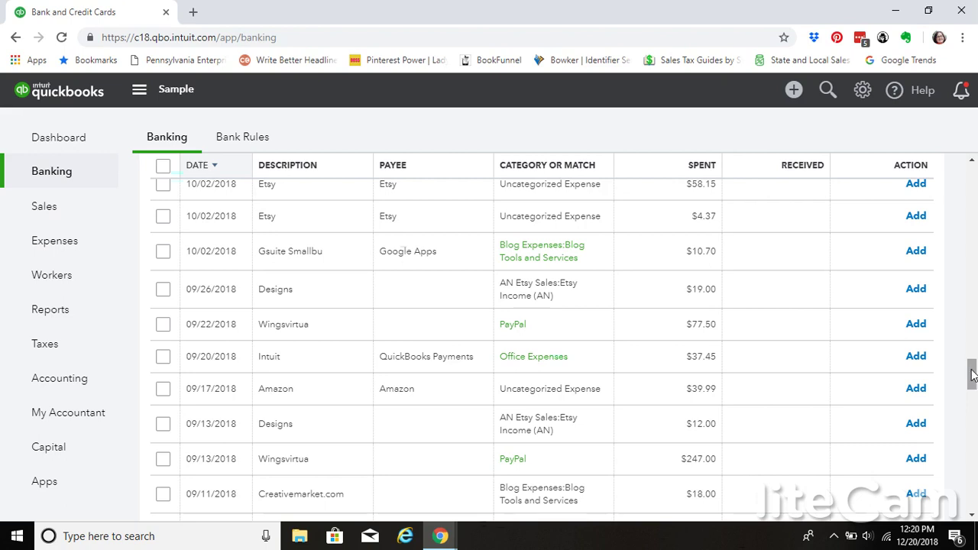
drag(973, 375, 973, 176)
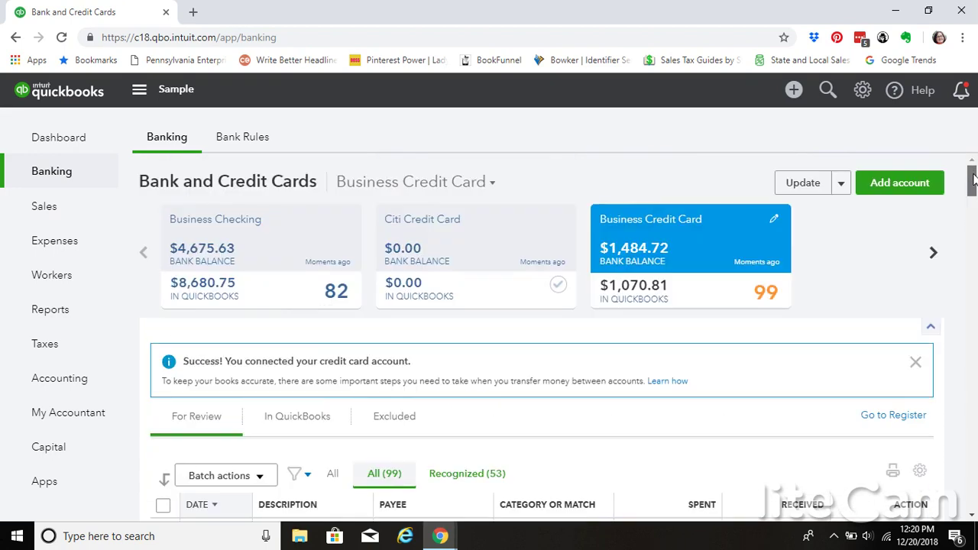
Set the 09/10 IRS $240.00 checking transaction's category to Federal Estimated Taxes Paid.
click(258, 256)
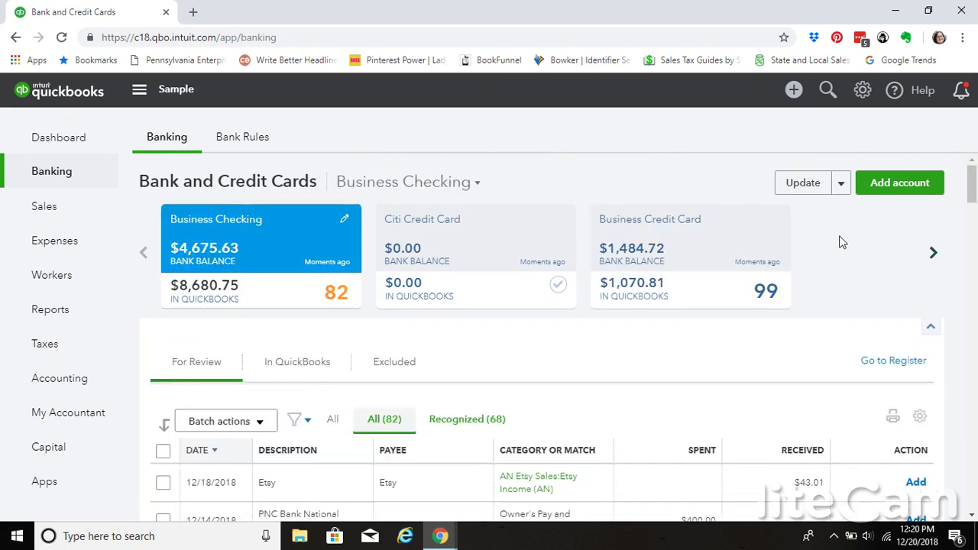
drag(973, 183, 975, 272)
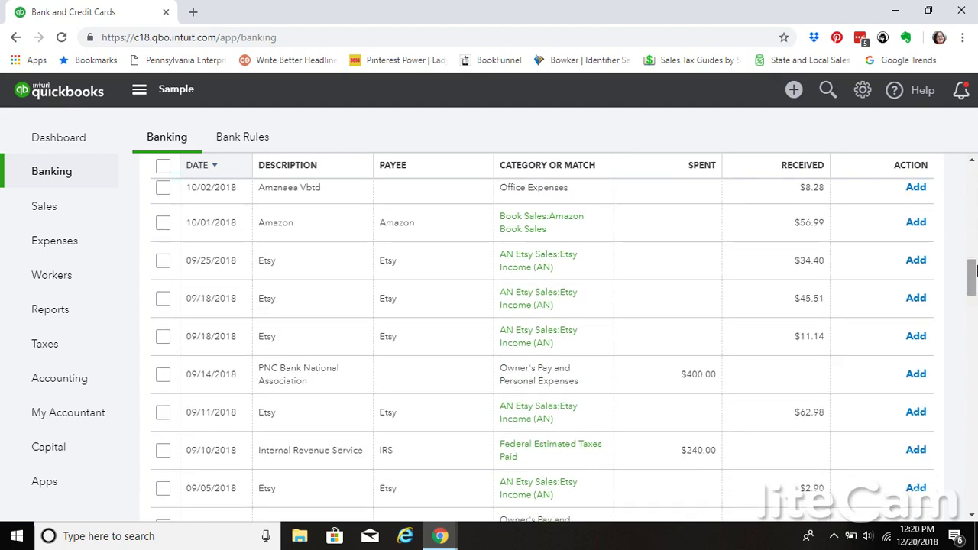
drag(973, 279, 973, 284)
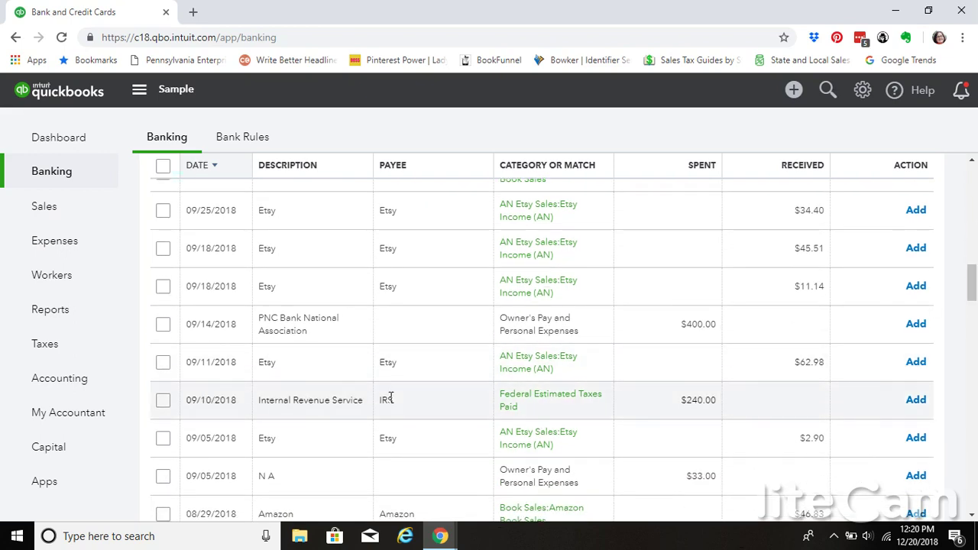
click(603, 411)
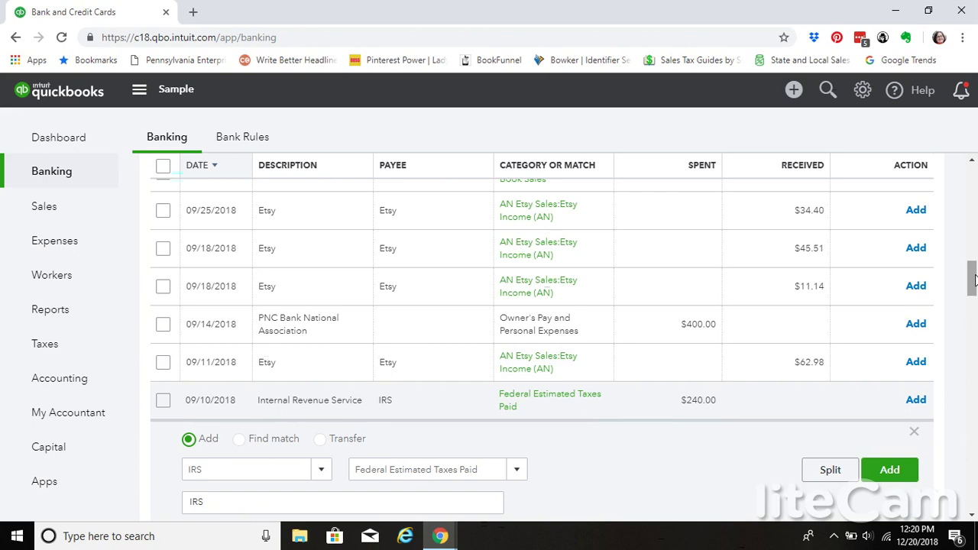
drag(974, 280, 974, 289)
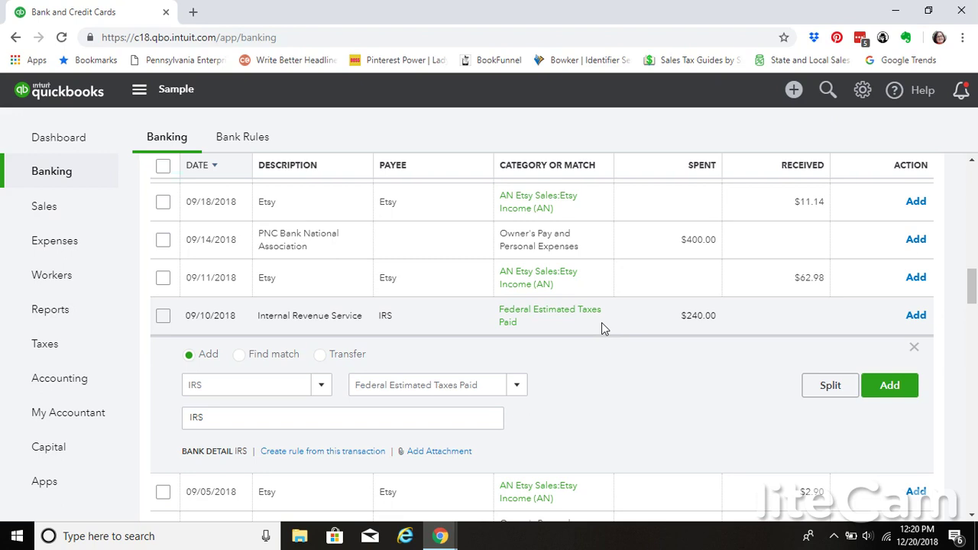
click(519, 386)
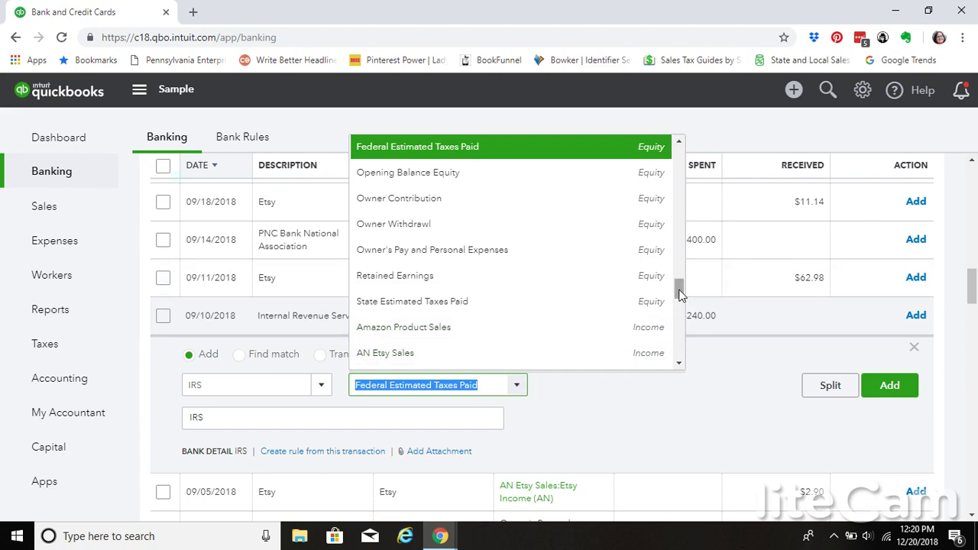
drag(680, 293, 681, 280)
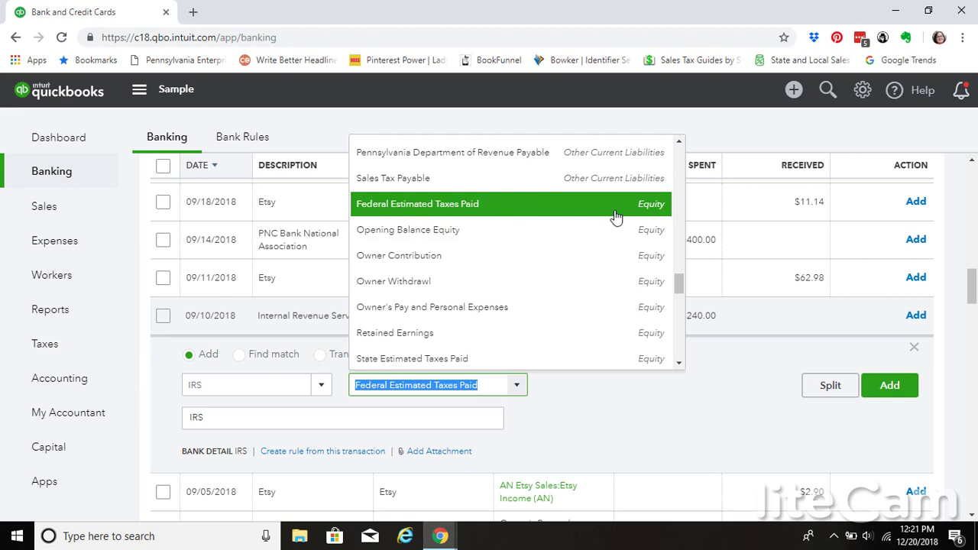
click(536, 205)
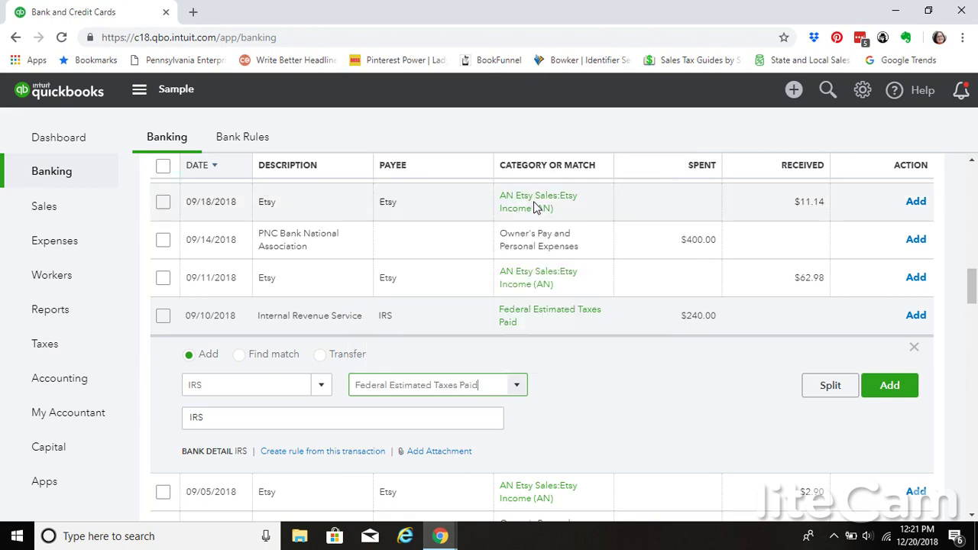
Add the IRS payment and reopen the Balance Sheet showing Federal Estimated Taxes Paid at -640.00.
click(904, 401)
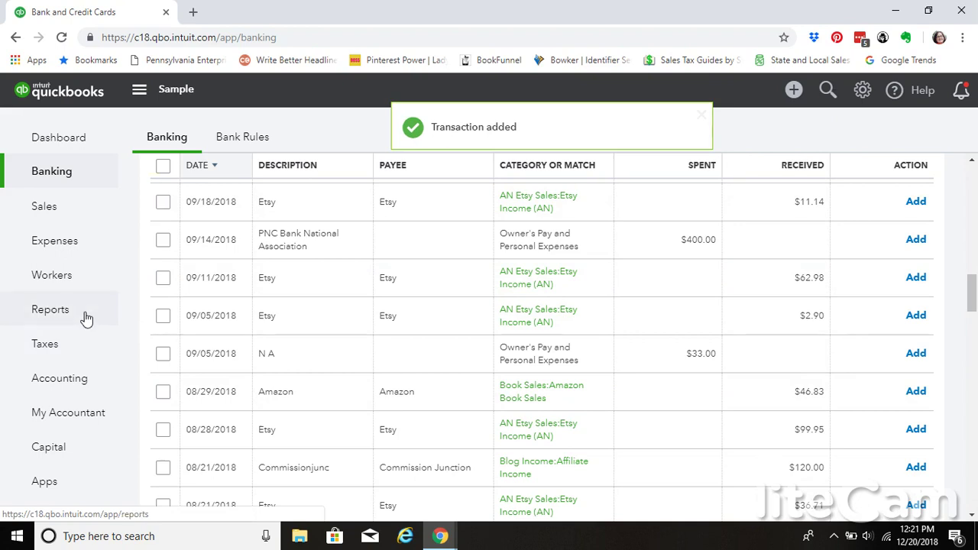
click(86, 315)
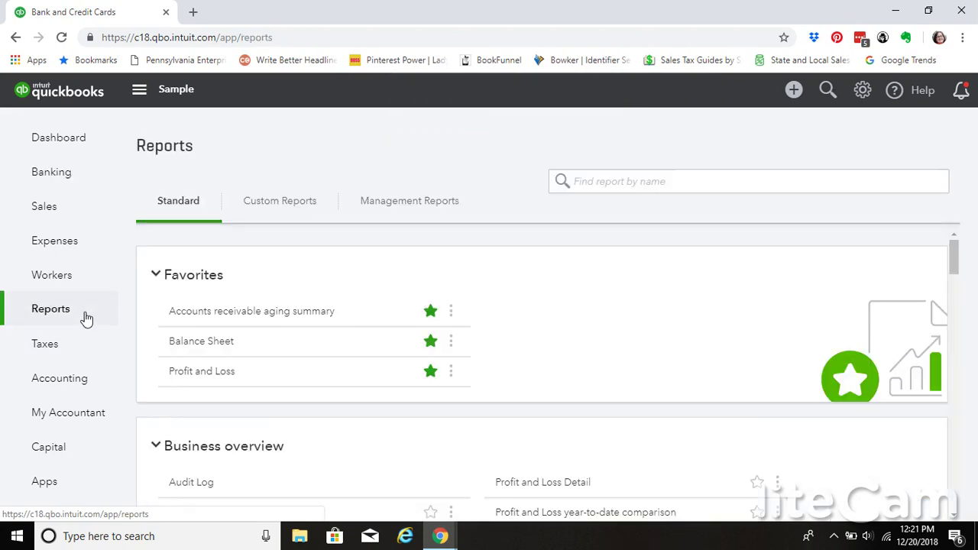
click(205, 344)
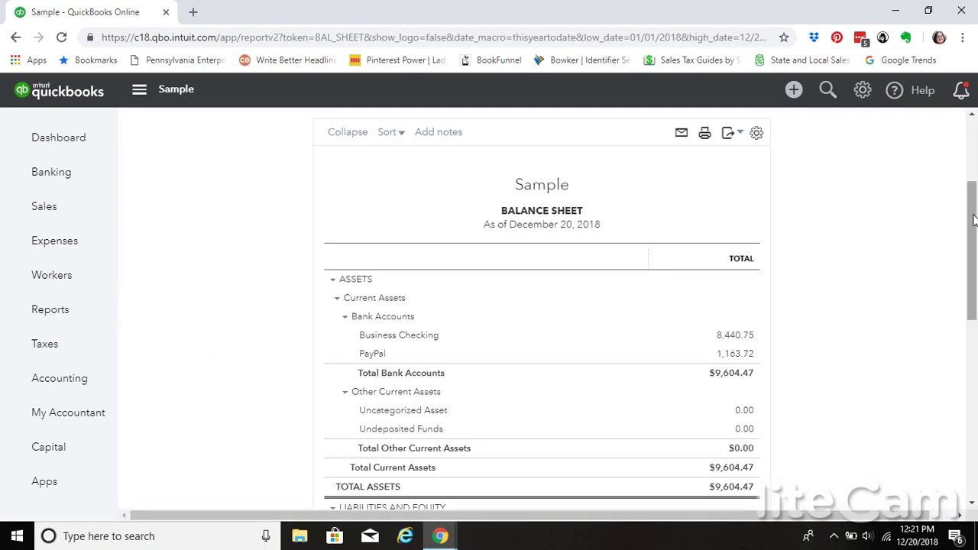
drag(974, 226, 917, 343)
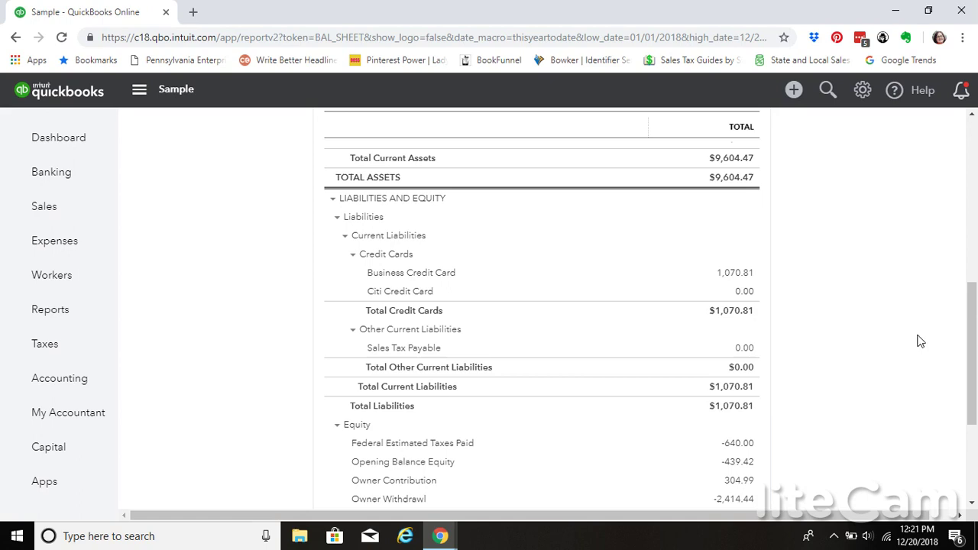
click(743, 448)
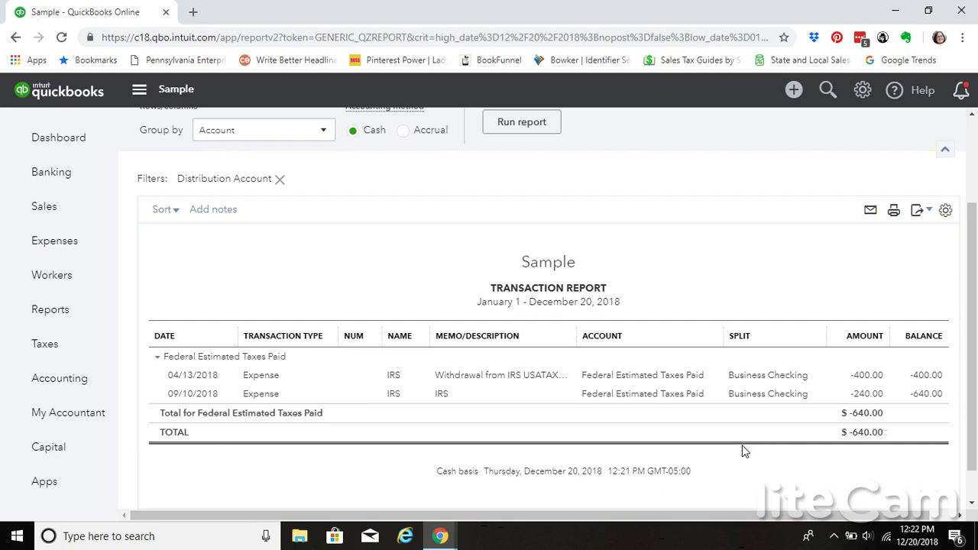
drag(974, 329, 973, 245)
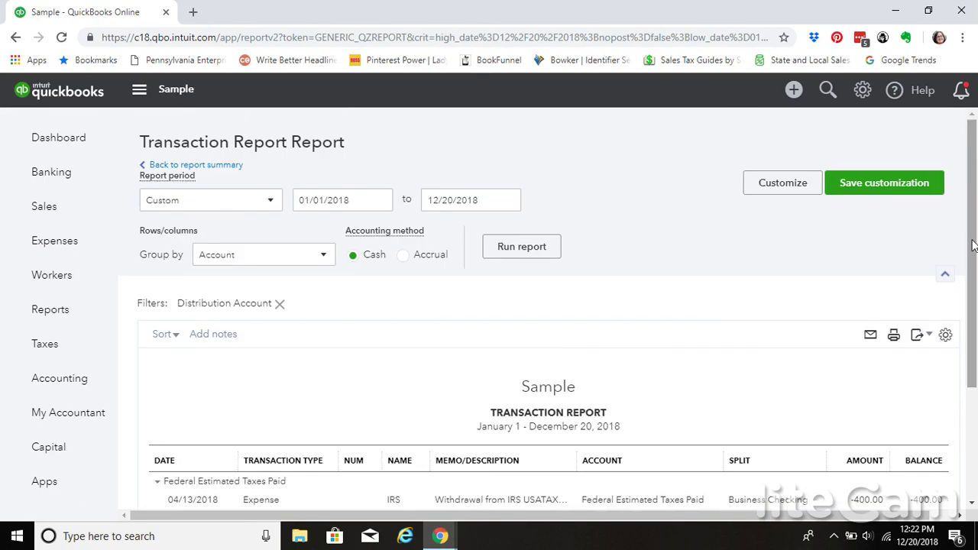
click(216, 167)
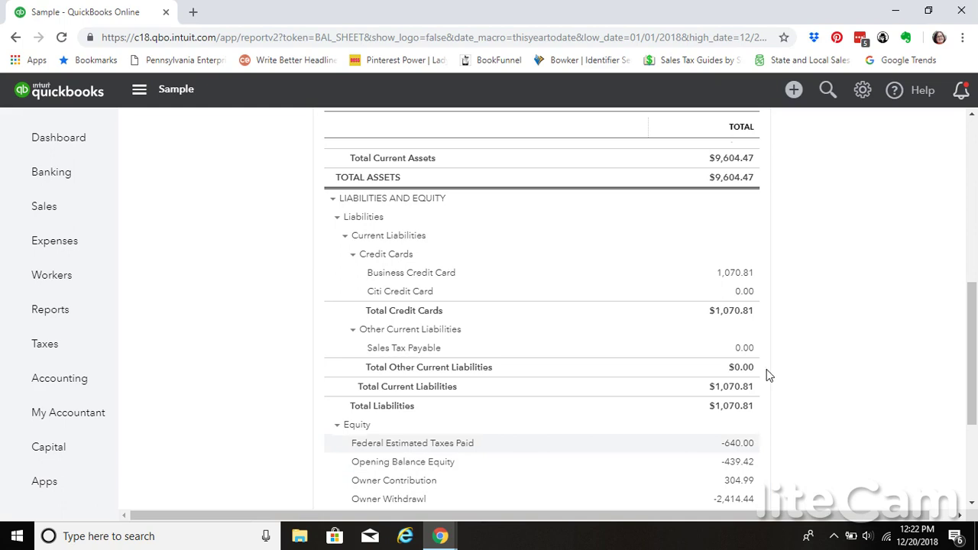
drag(975, 376, 975, 234)
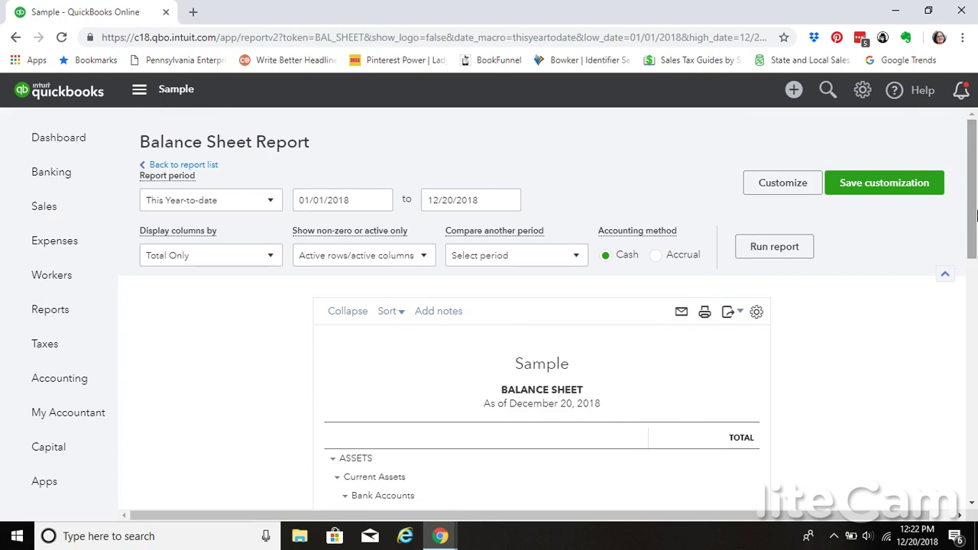